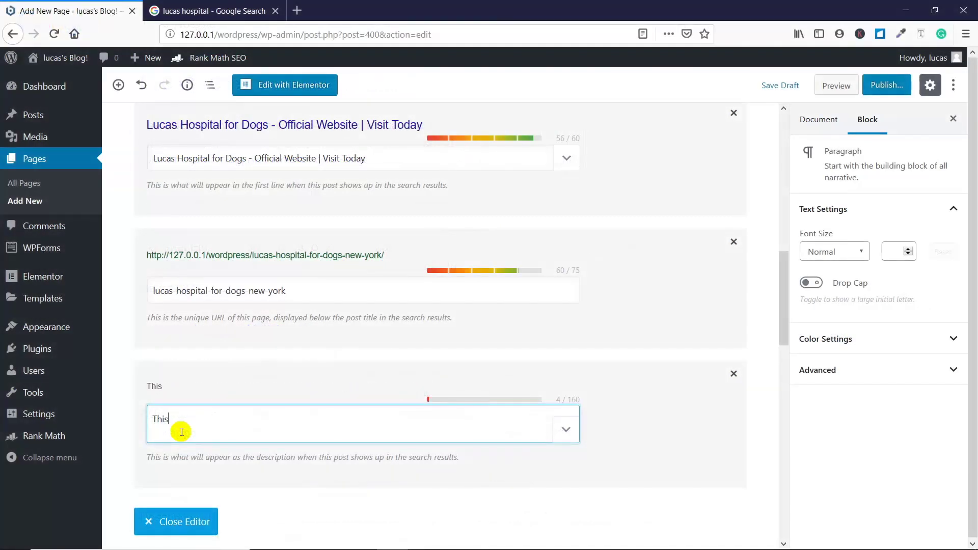
Step: Replace the Rank Math meta description with 'This is Lucas Hospital for Dogs… always available for help'
key("BackSpace")
key("BackSpace")
key("BackSpace")
key("BackSpace")
type("Hello. This is a Lucas hospital home page. You can contact us at +1-999-999-9999")
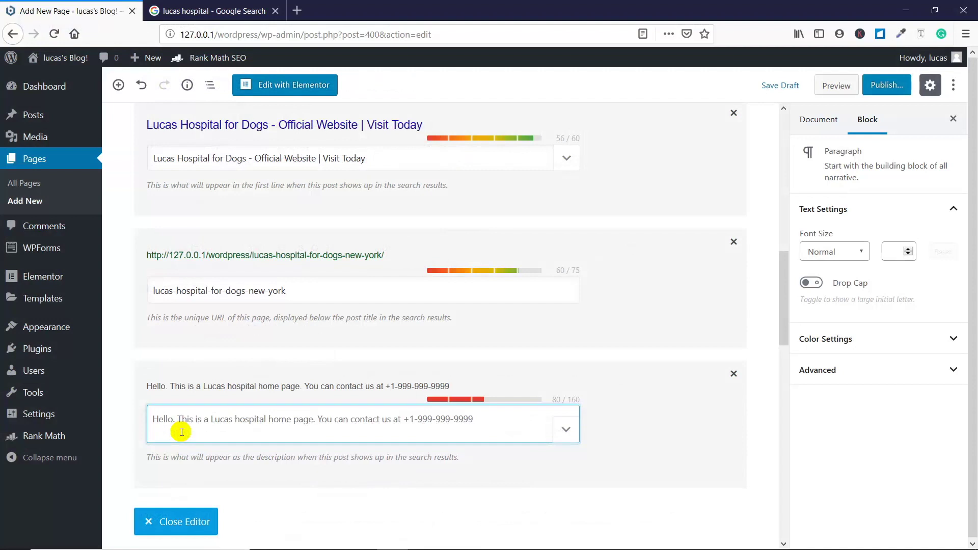
key("ctrl+a")
type("This is")
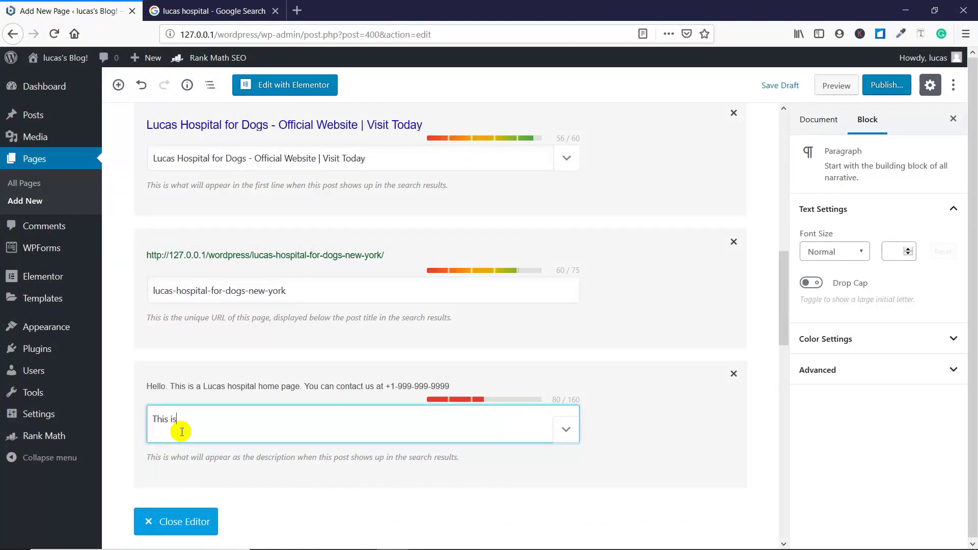
type(" Lucas Hospita")
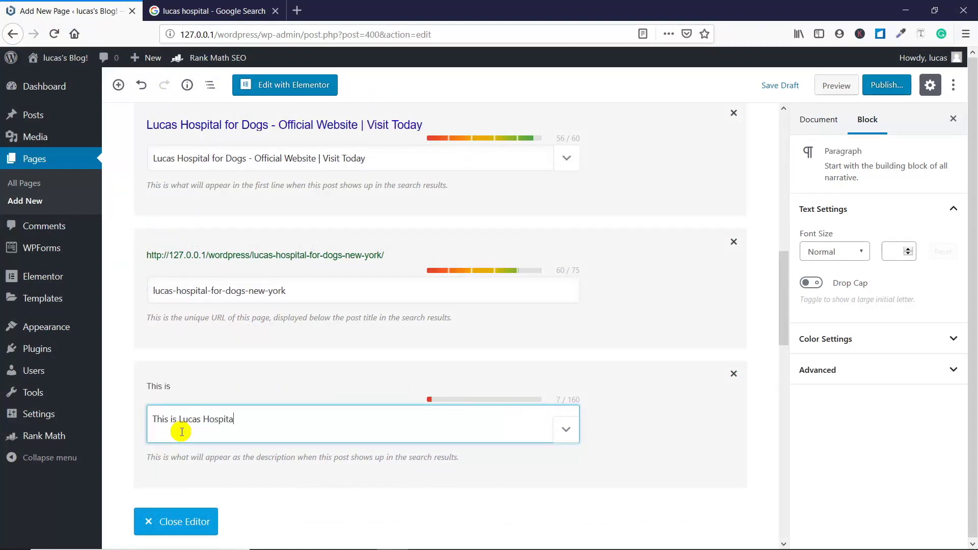
type("l for Dogs")
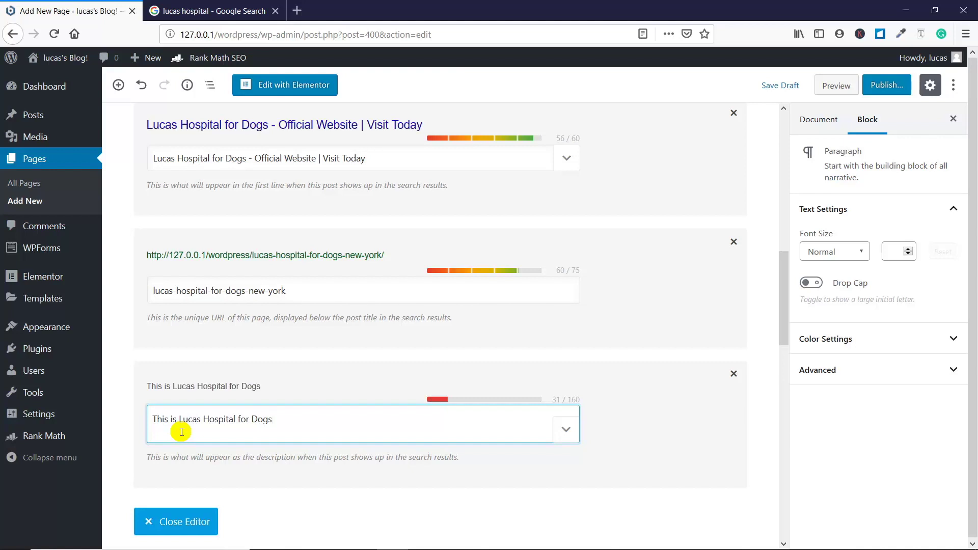
type(". You can ")
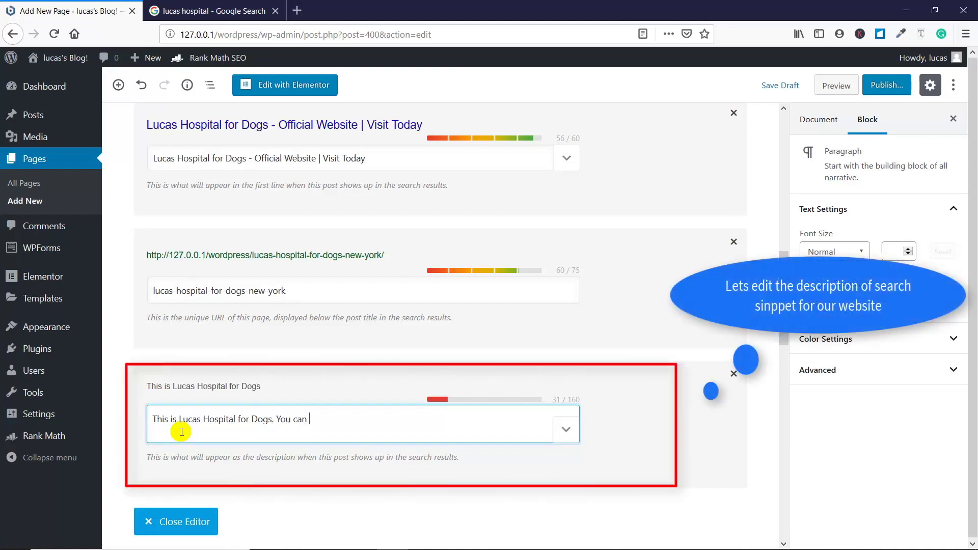
type("visit it any time for ")
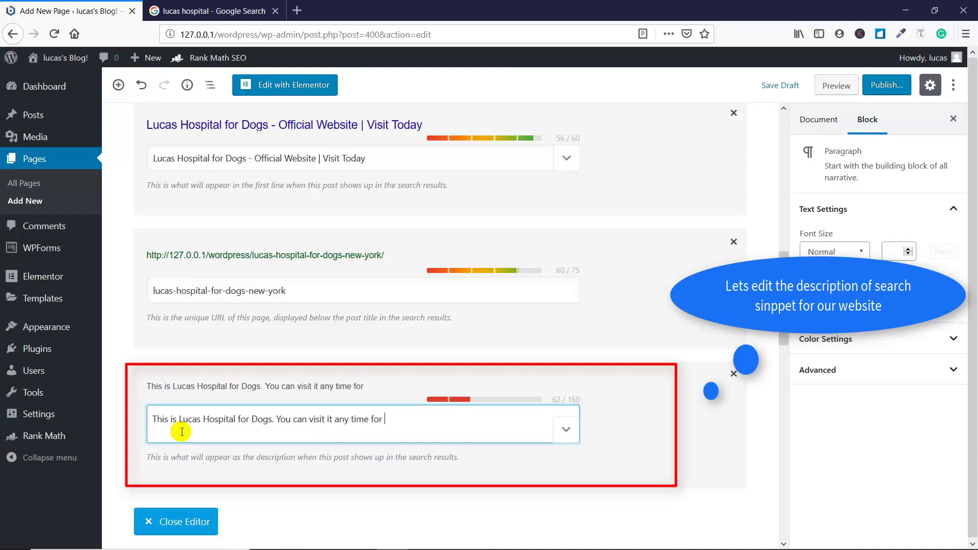
type("Treatment of your dogs and")
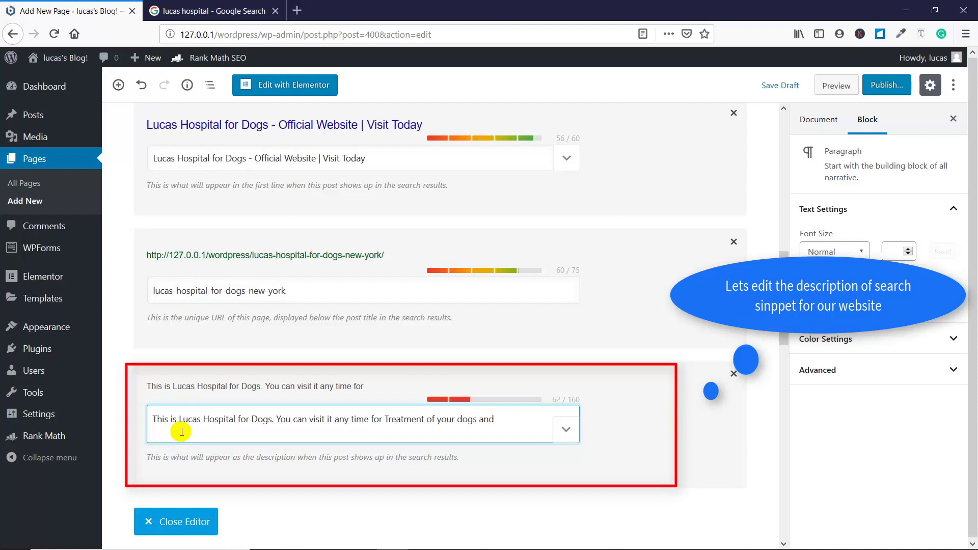
type(" other pe")
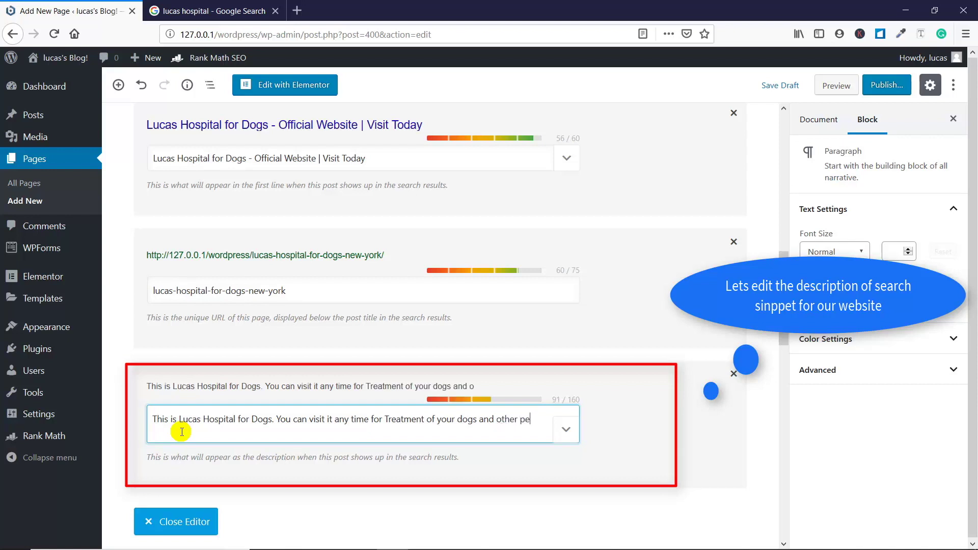
type("ts. Lucas hospital is a")
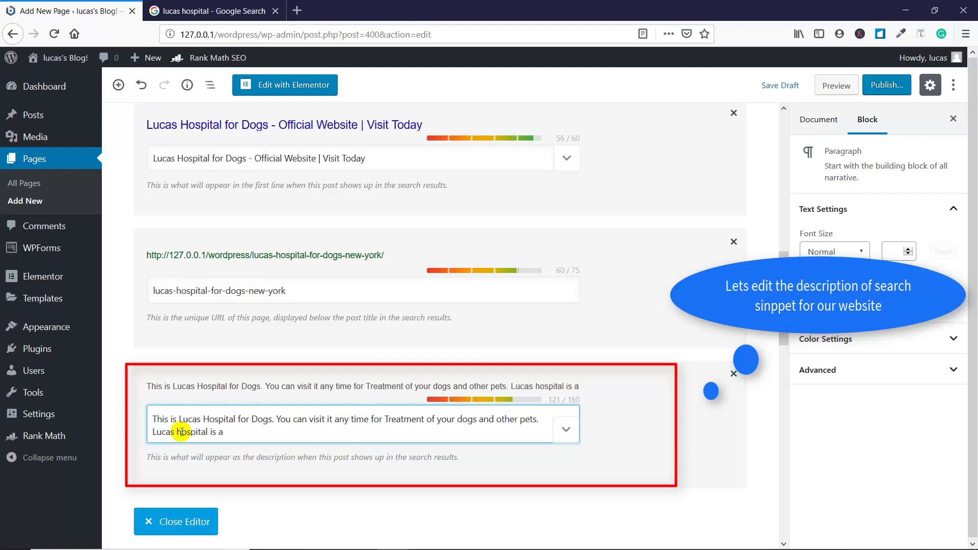
type("lways aba")
key("BackSpace")
key("BackSpace")
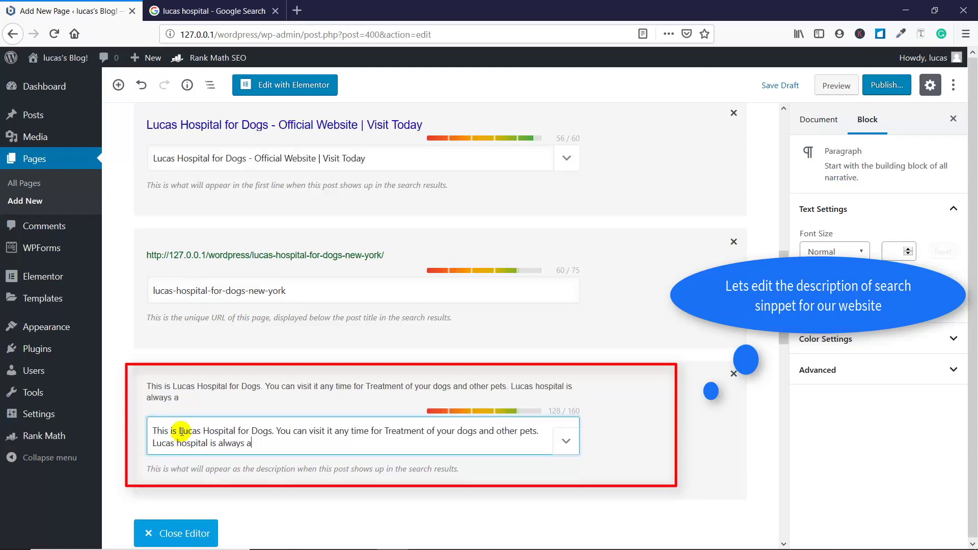
type("vailable for help")
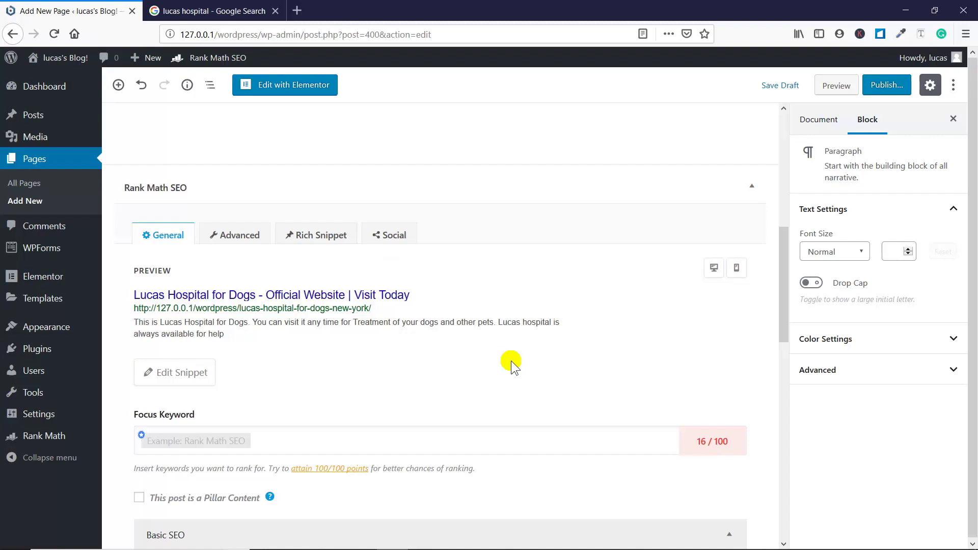
Step: Add 'lucas hospital' as the page's Rank Math focus keyword
scroll(511, 360, "down", 3)
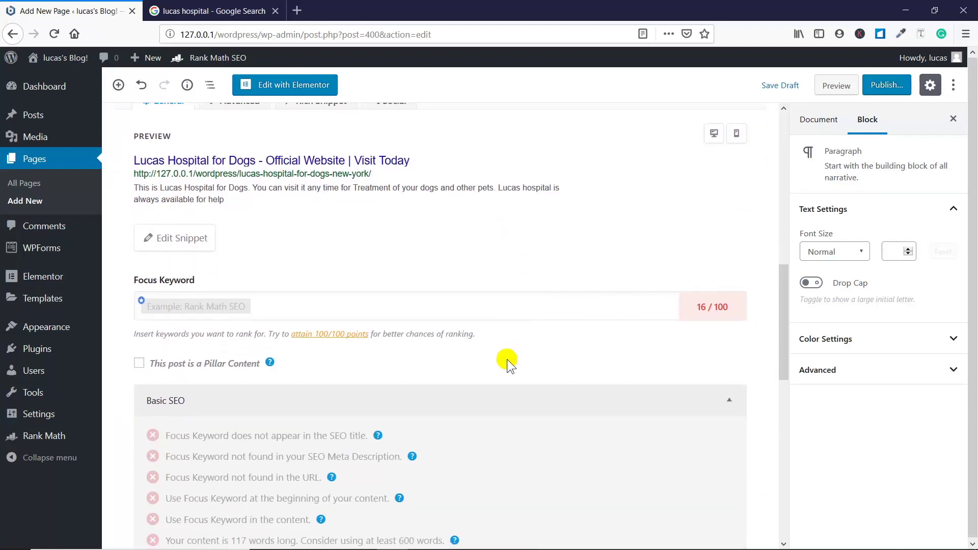
left_click(205, 303)
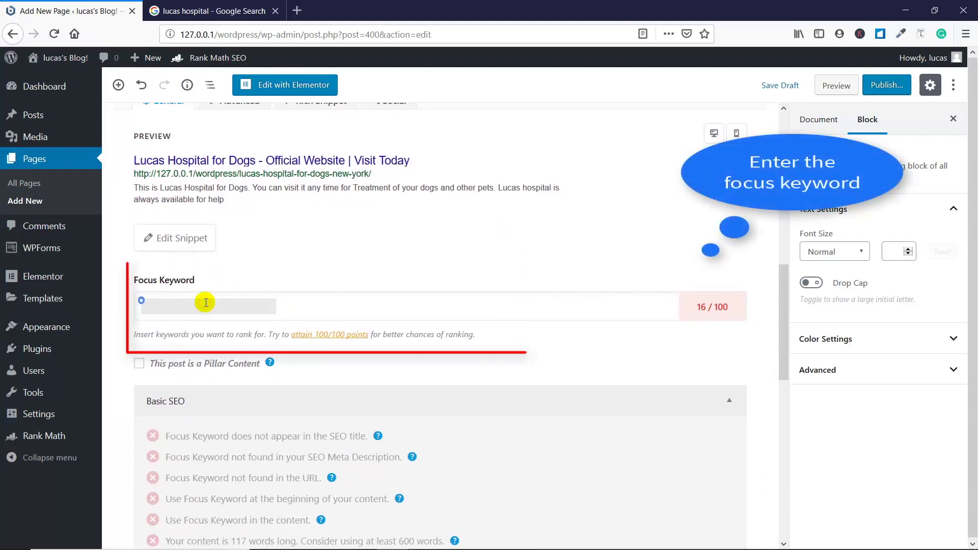
type("lucas h")
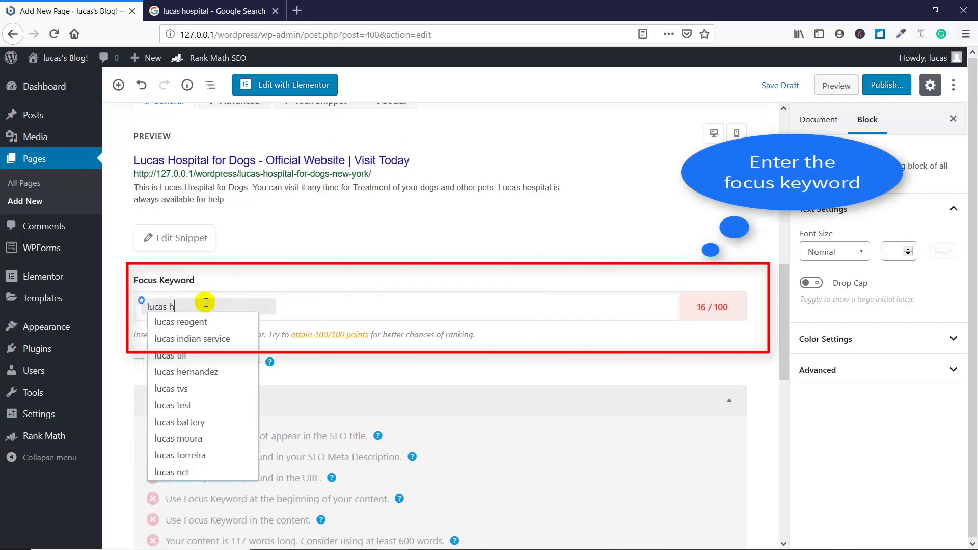
type("ospital")
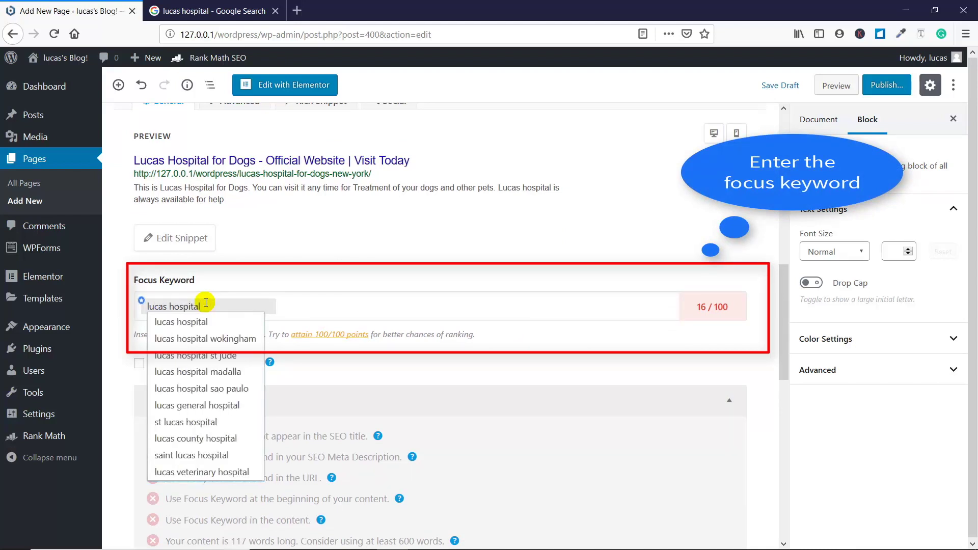
key("Return")
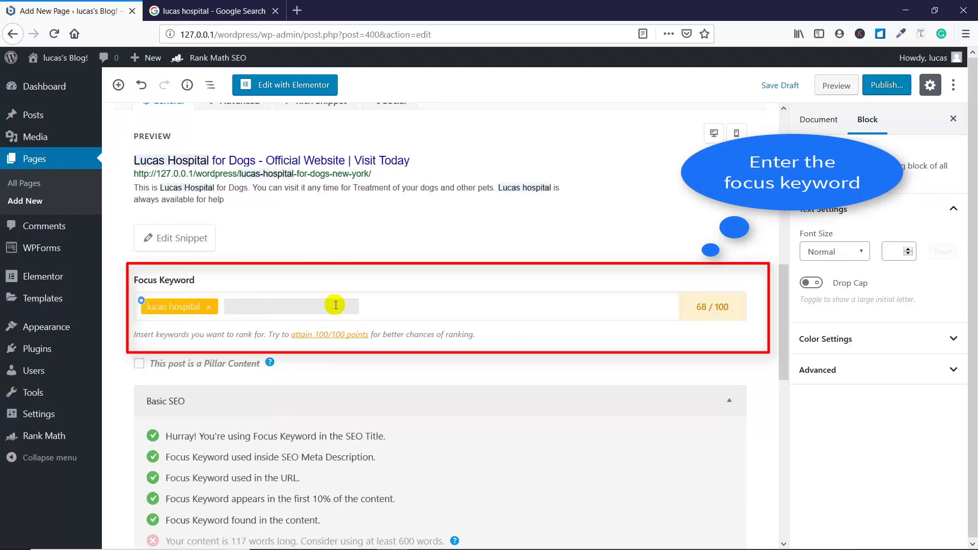
scroll(336, 305, "down", 3)
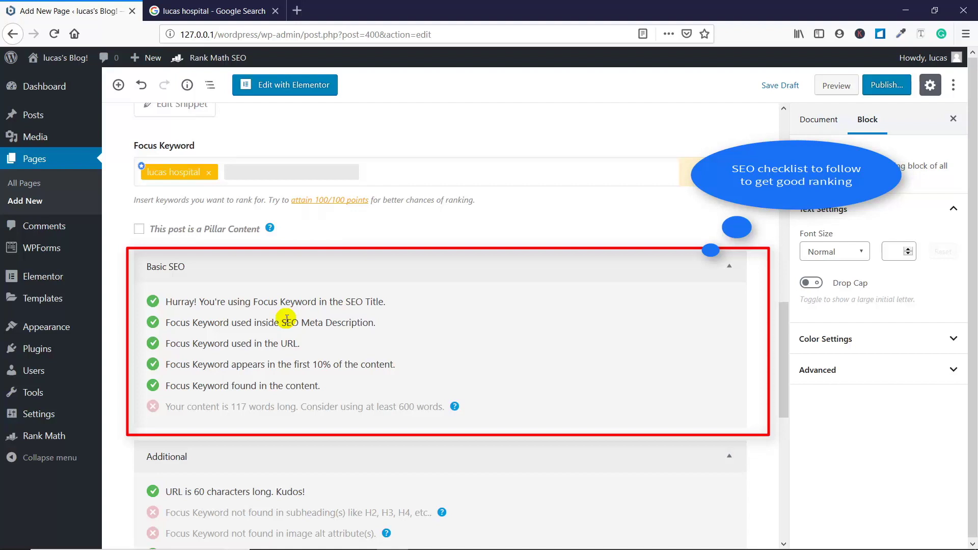
scroll(307, 338, "up", 3)
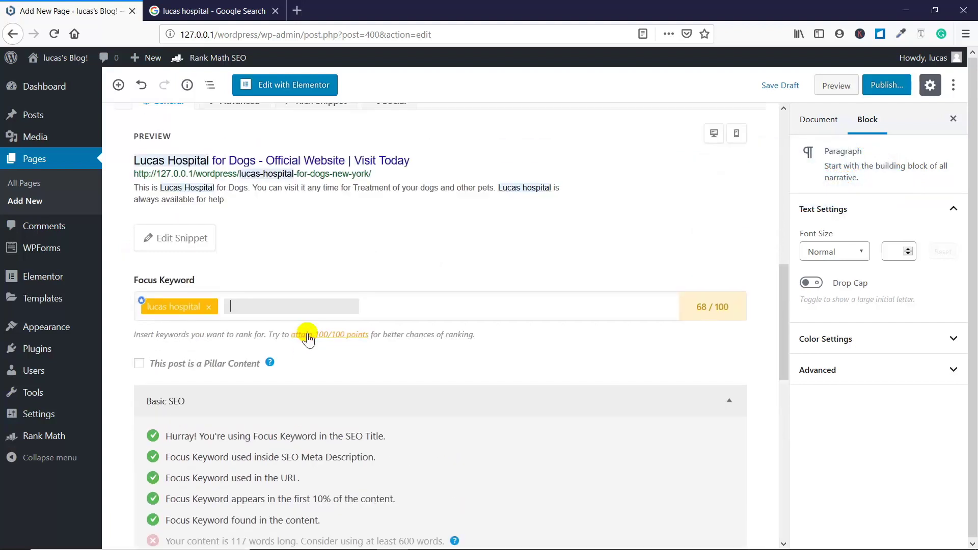
scroll(264, 232, "down", 3)
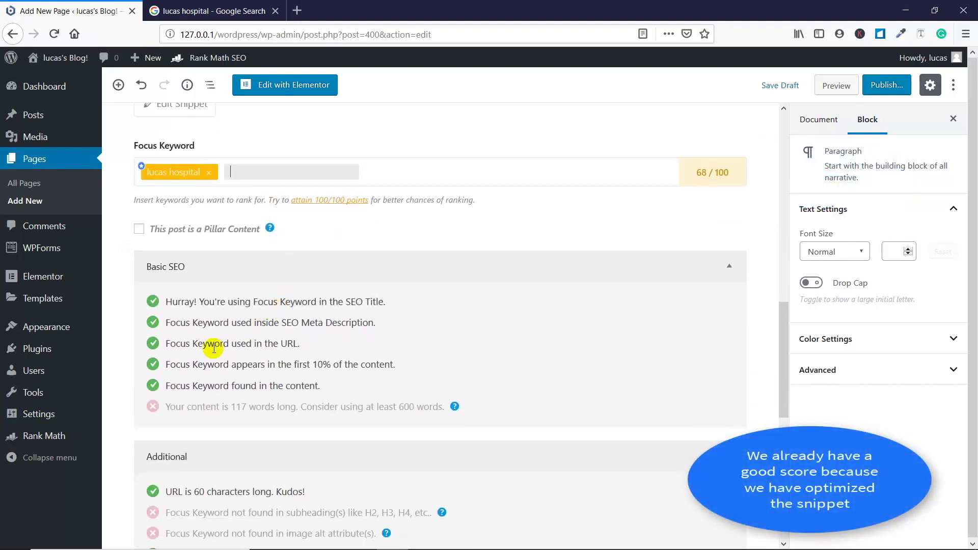
scroll(275, 344, "up", 4)
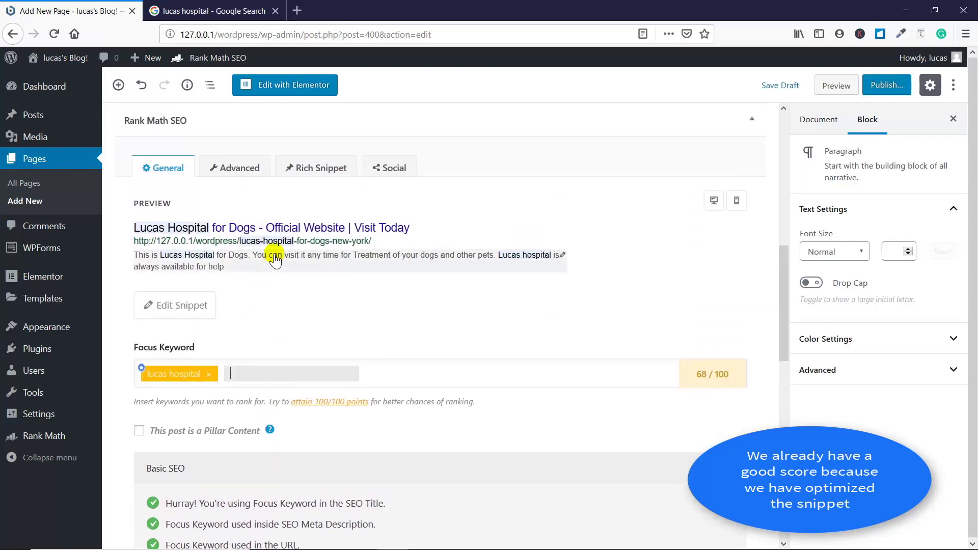
scroll(328, 365, "down", 4)
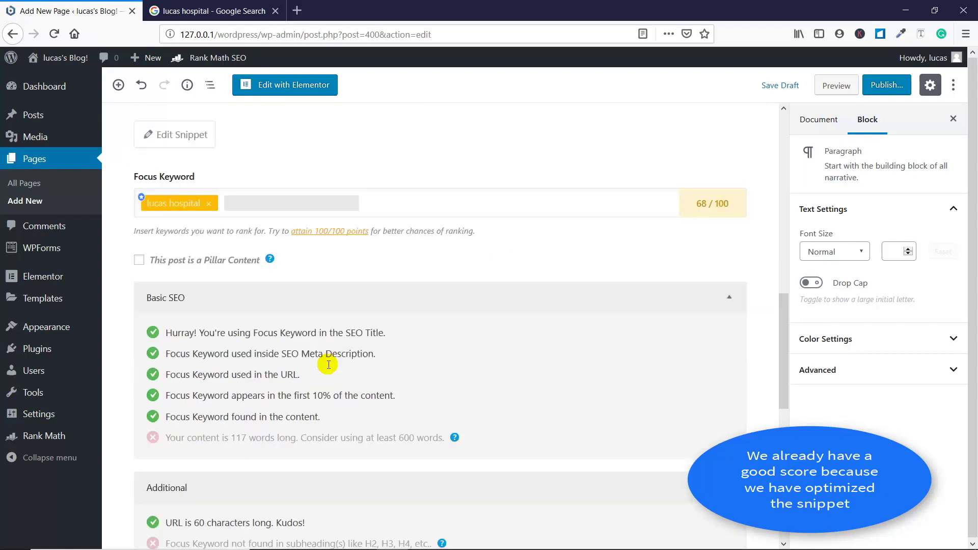
scroll(328, 365, "down", 1)
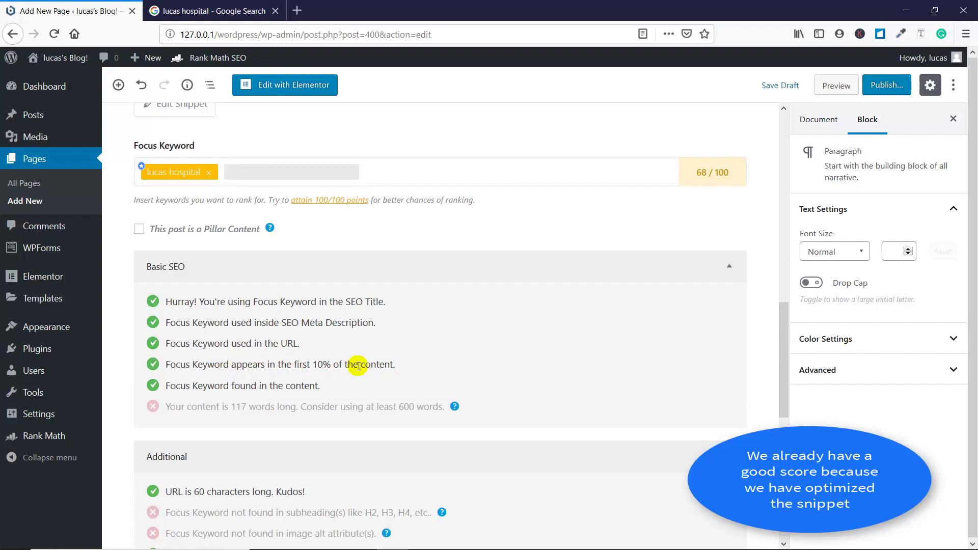
scroll(355, 366, "up", 7)
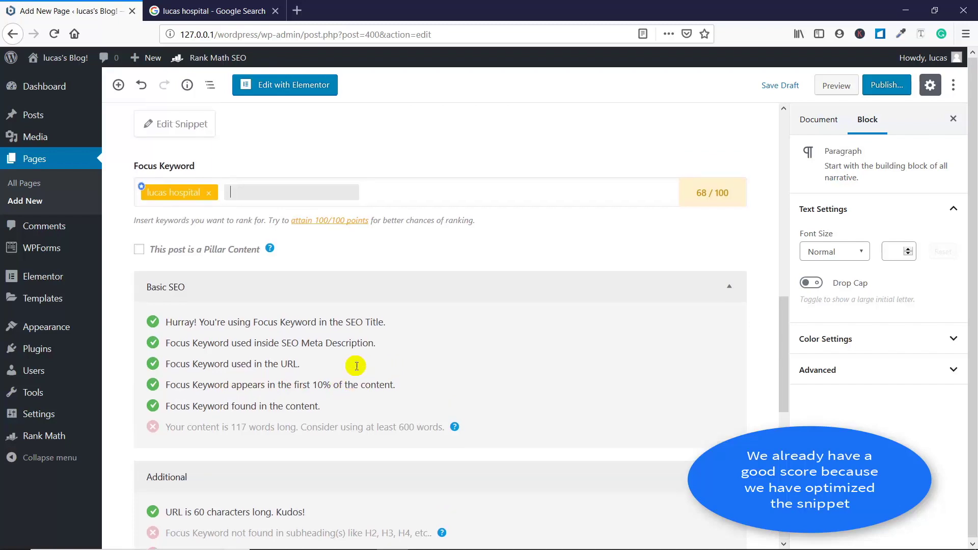
scroll(355, 371, "up", 5)
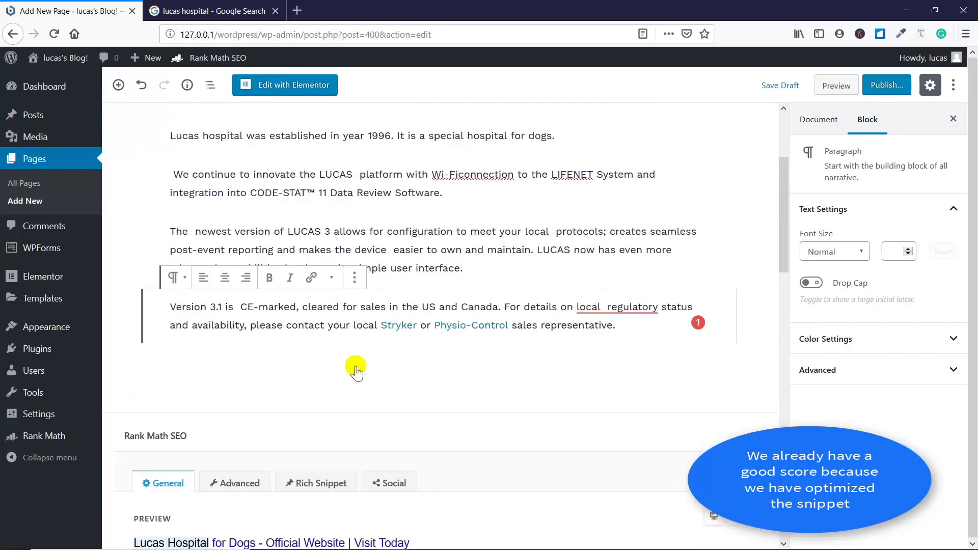
scroll(356, 366, "up", 3)
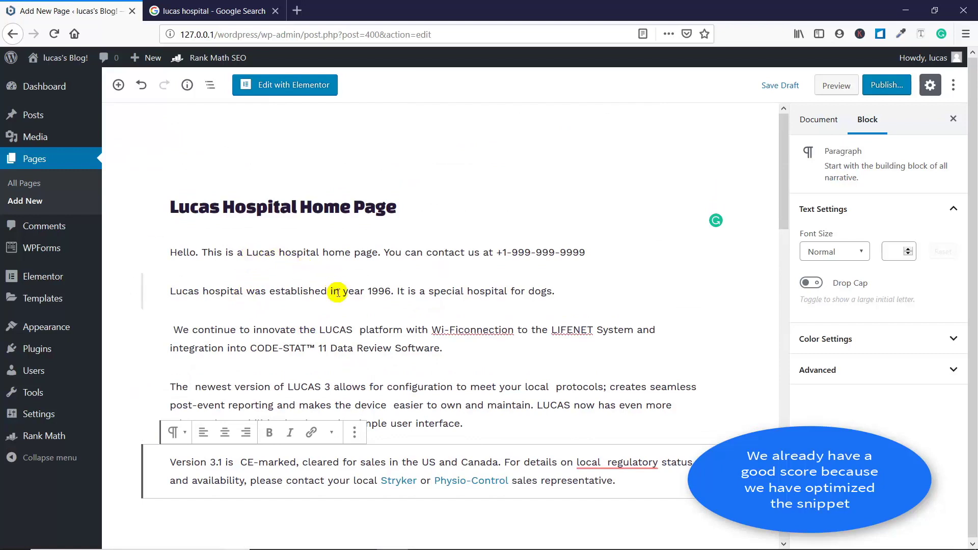
Step: Review the Rank Math SEO checklist, noting the 600-word minimum content length
scroll(337, 293, "down", 5)
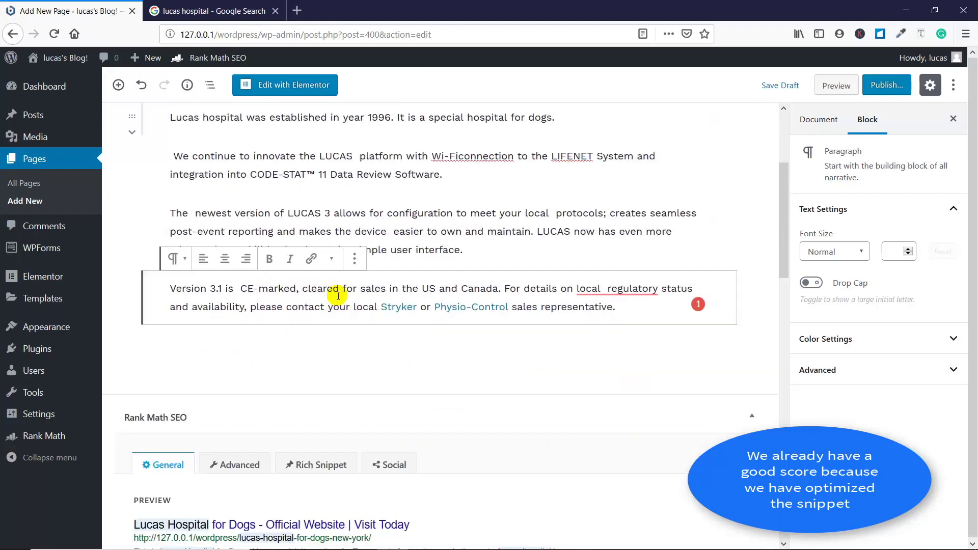
scroll(338, 295, "down", 5)
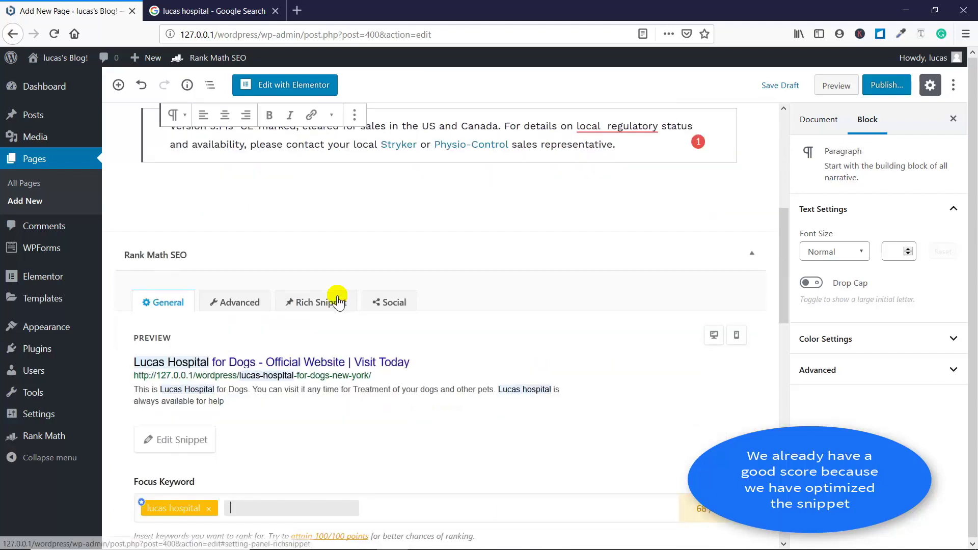
scroll(337, 296, "down", 10)
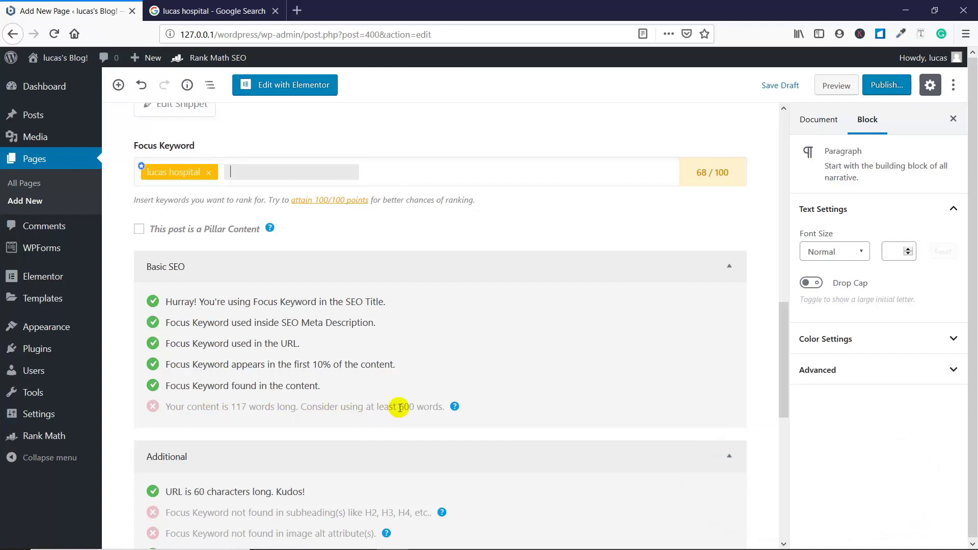
left_click_drag(399, 408, 424, 407)
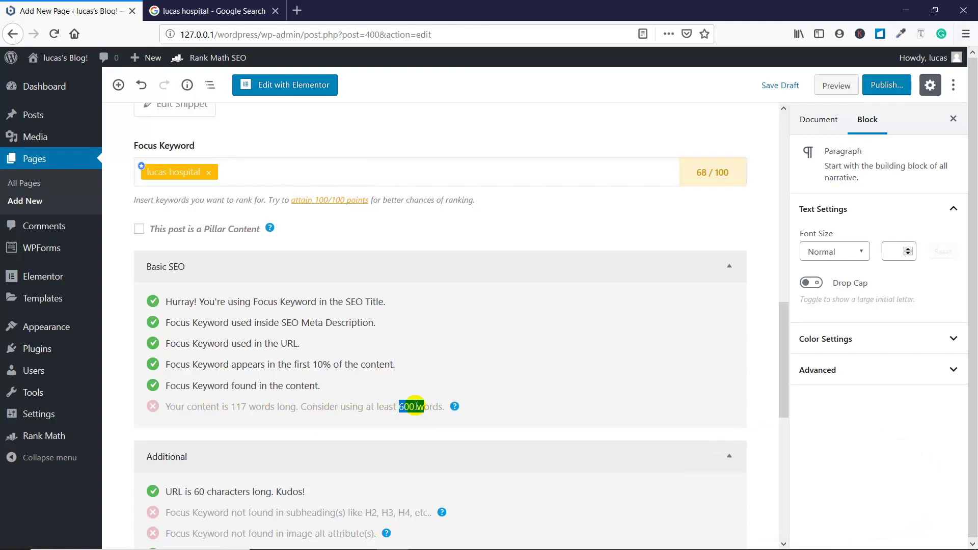
left_click(416, 406)
scroll(413, 406, "down", 3)
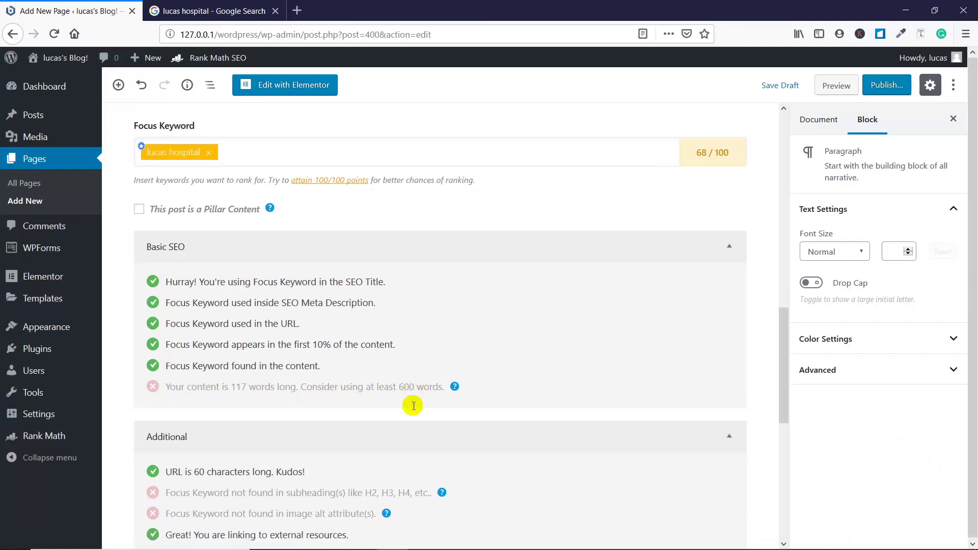
scroll(411, 405, "down", 5)
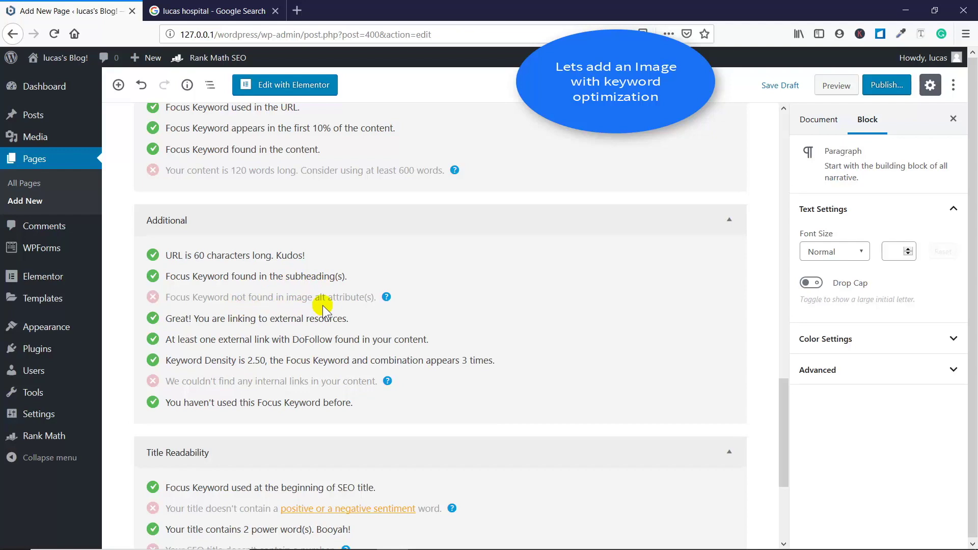
scroll(323, 305, "up", 6)
scroll(322, 304, "up", 3)
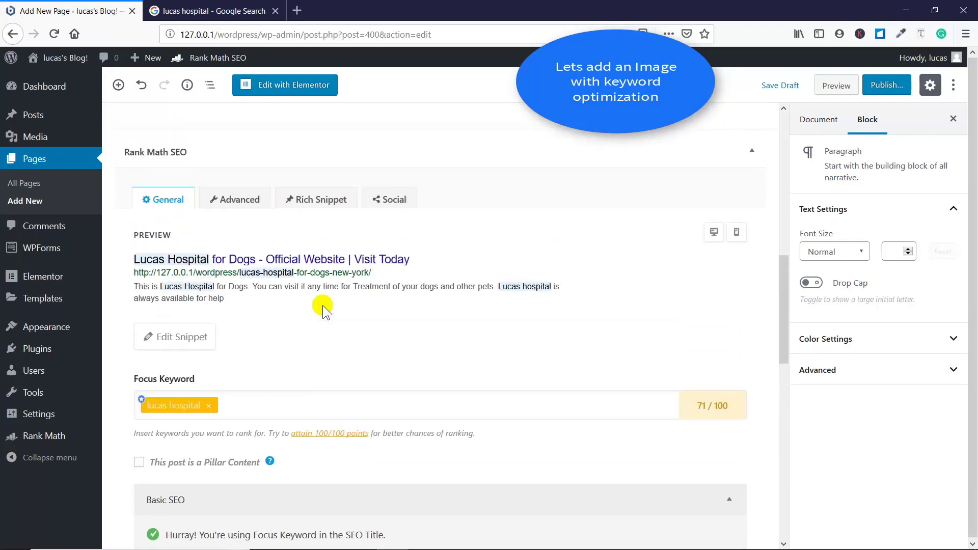
scroll(322, 305, "up", 5)
scroll(322, 305, "up", 2)
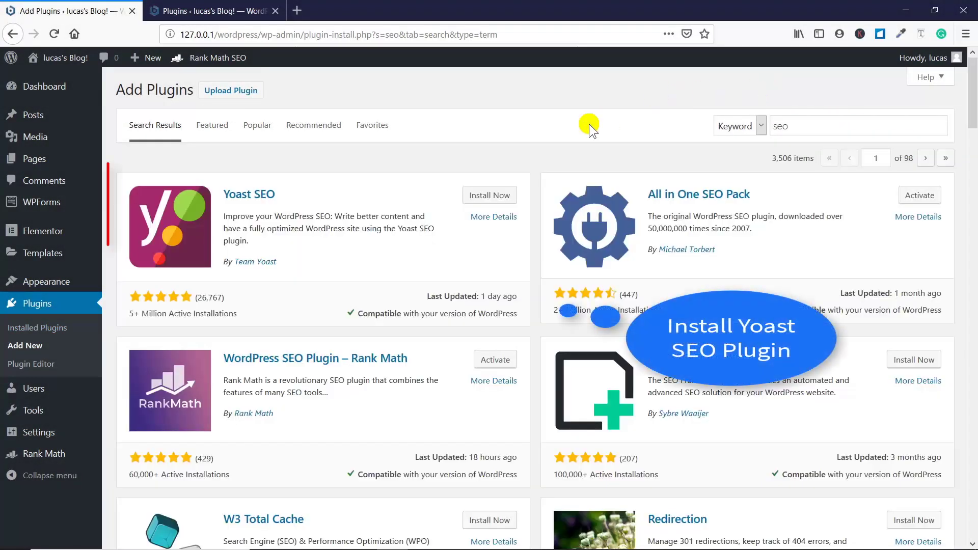
Step: Install and activate the Yoast SEO plugin from its search result card
left_click(502, 198)
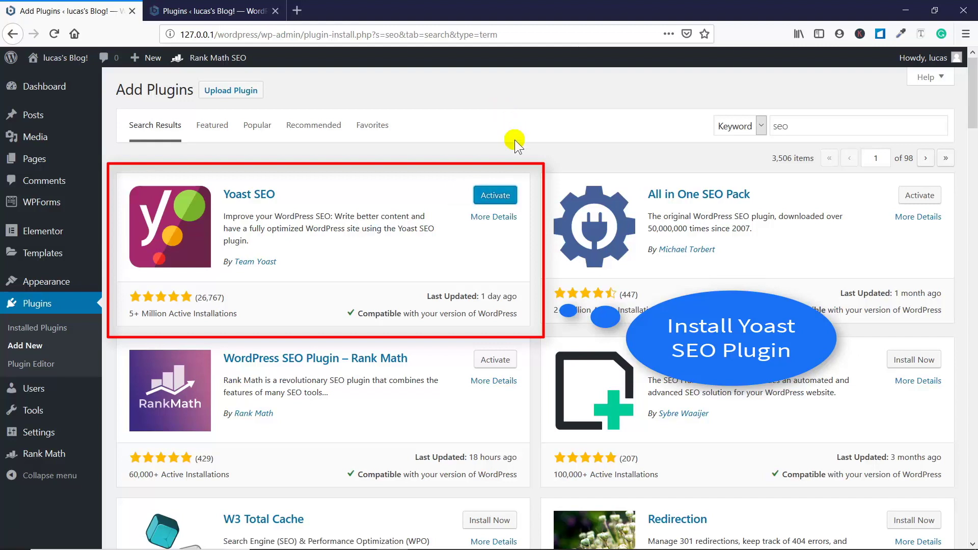
left_click(498, 195)
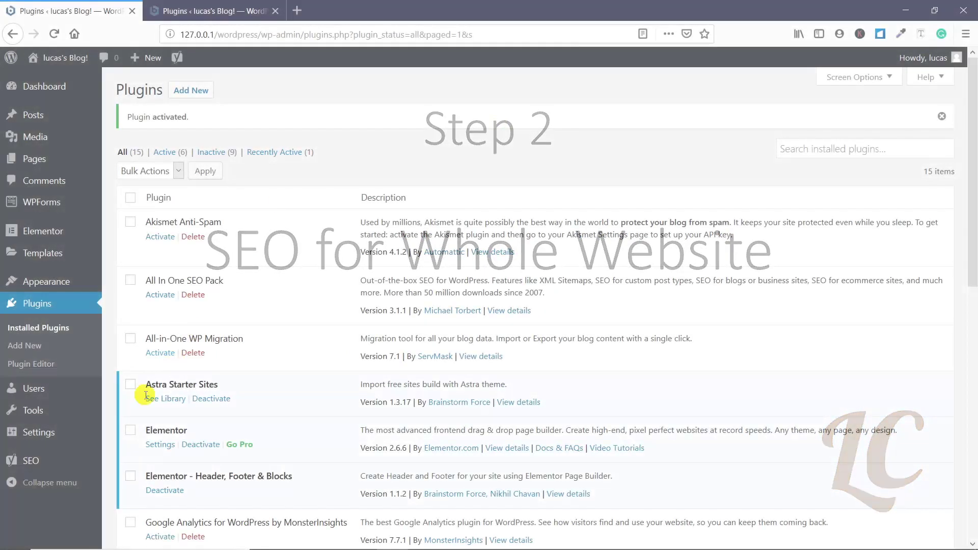
mouse_move(48, 471)
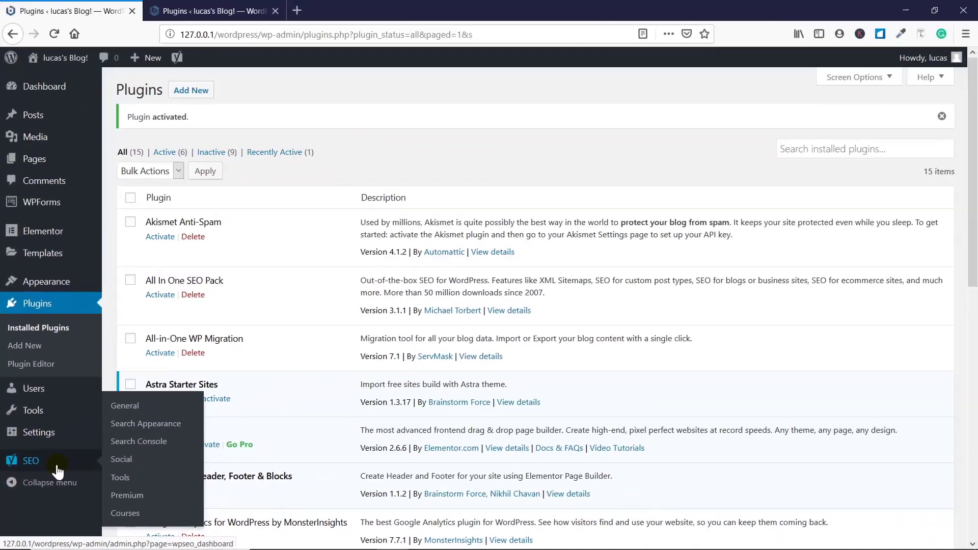
Step: Look over Yoast SEO's General dashboard and Features list, then view Search Appearance
left_click(134, 406)
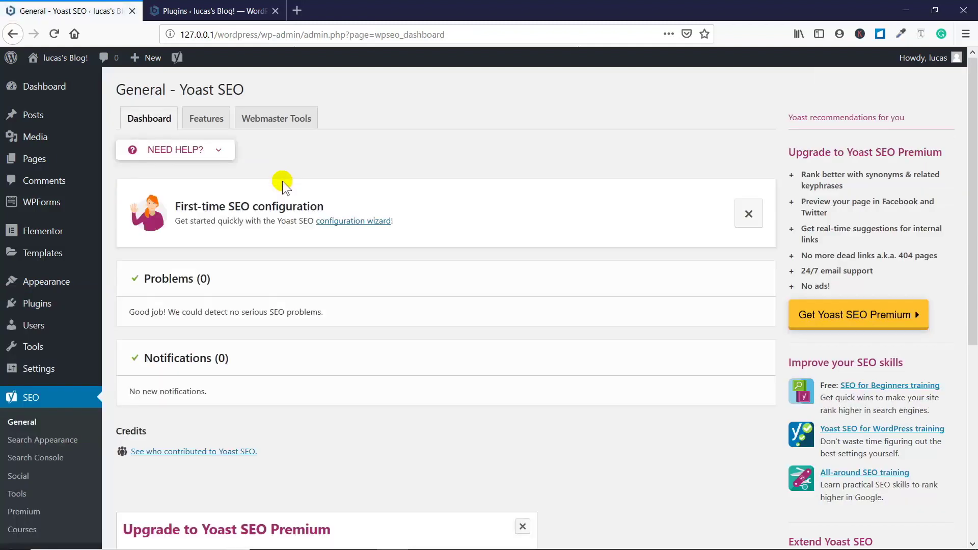
scroll(282, 181, "down", 6)
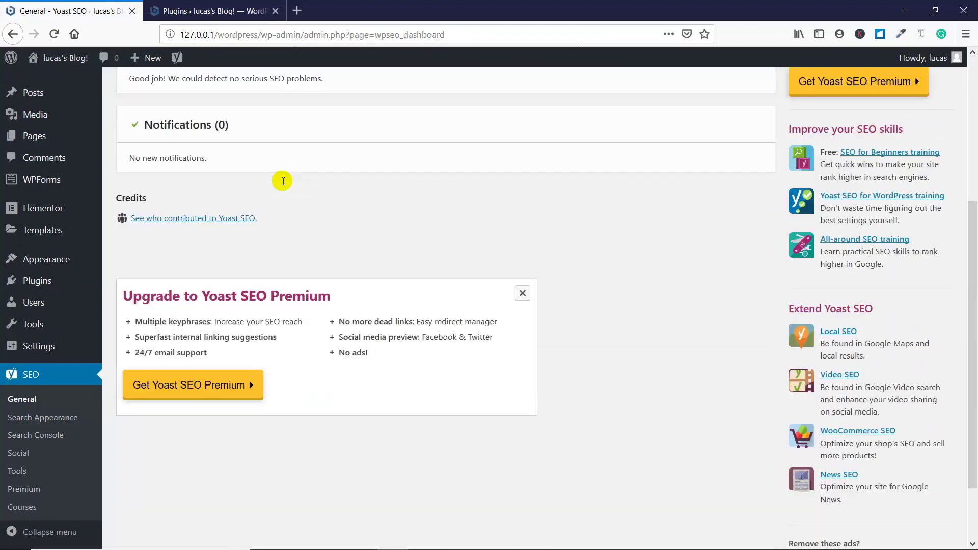
scroll(282, 181, "up", 6)
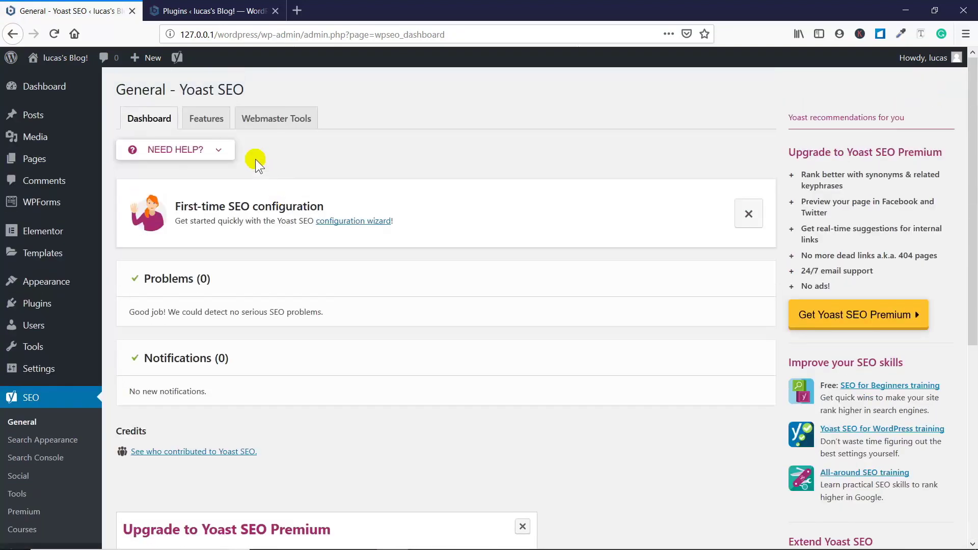
left_click(216, 125)
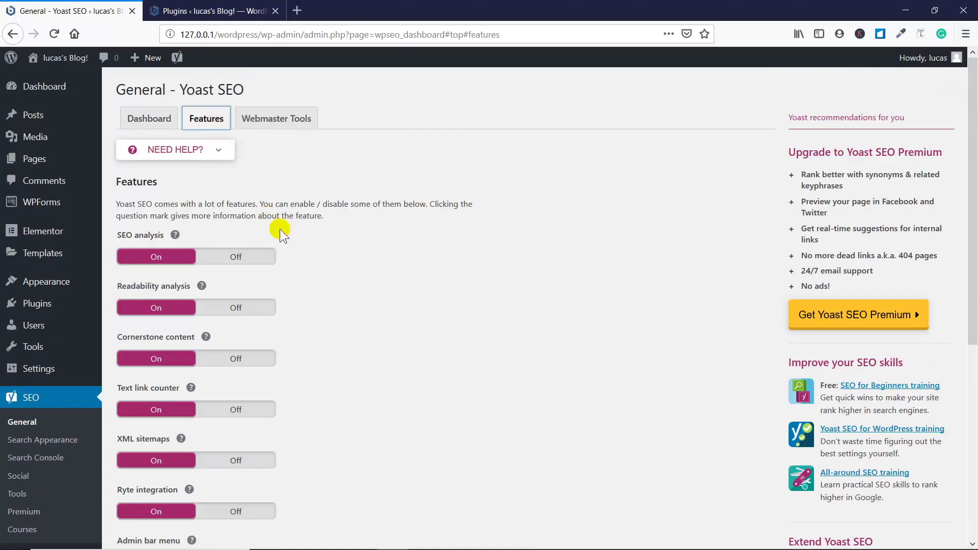
scroll(294, 252, "down", 6)
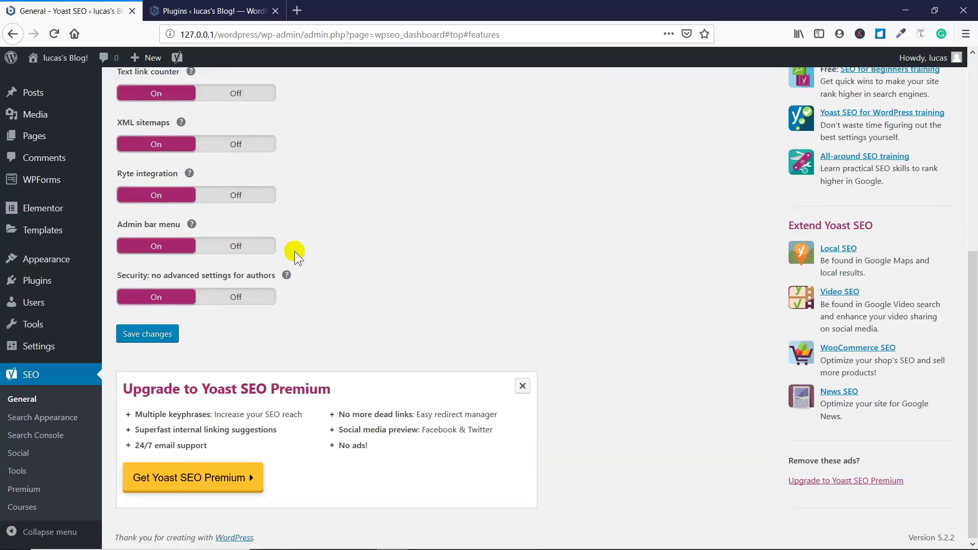
scroll(294, 252, "up", 6)
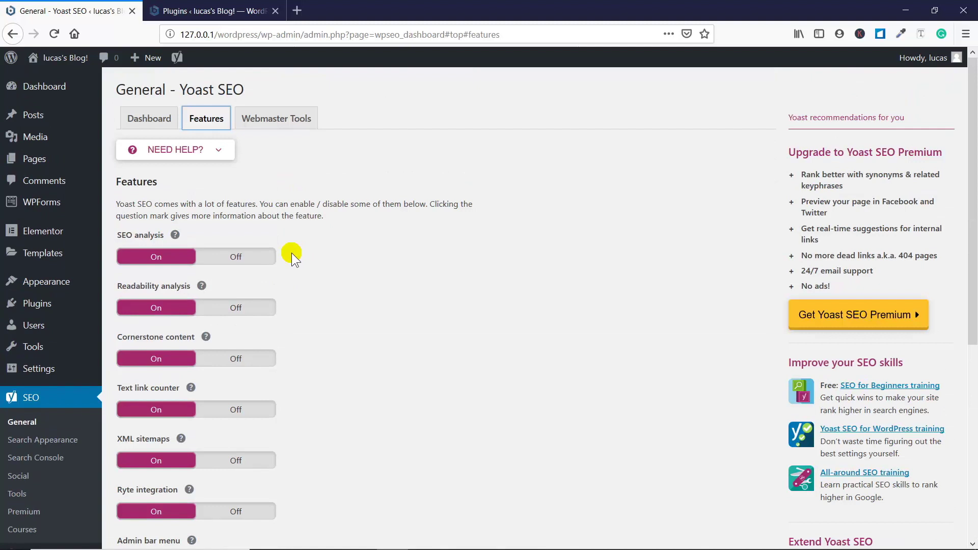
left_click(51, 442)
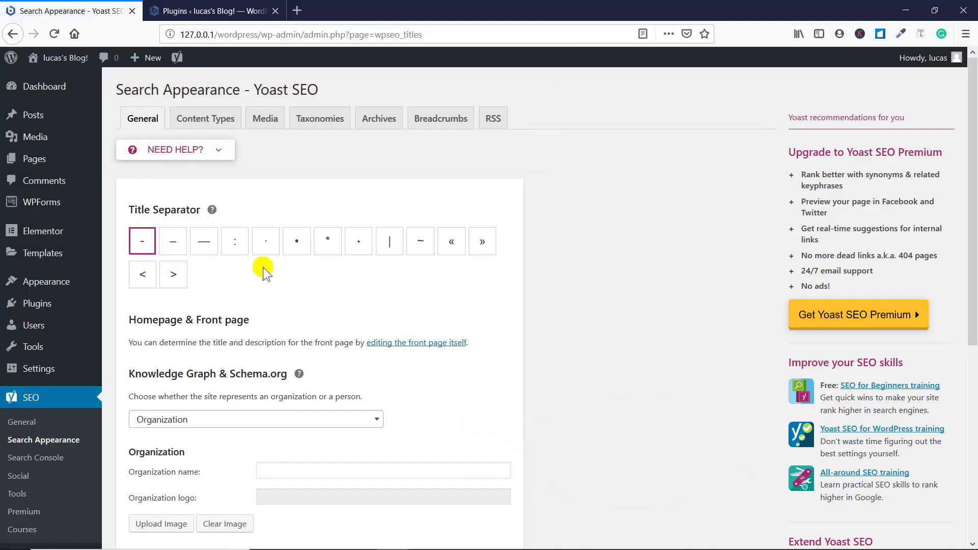
Step: Go to Yoast SEO's Search Console settings page
scroll(264, 267, "down", 2)
scroll(263, 267, "down", 8)
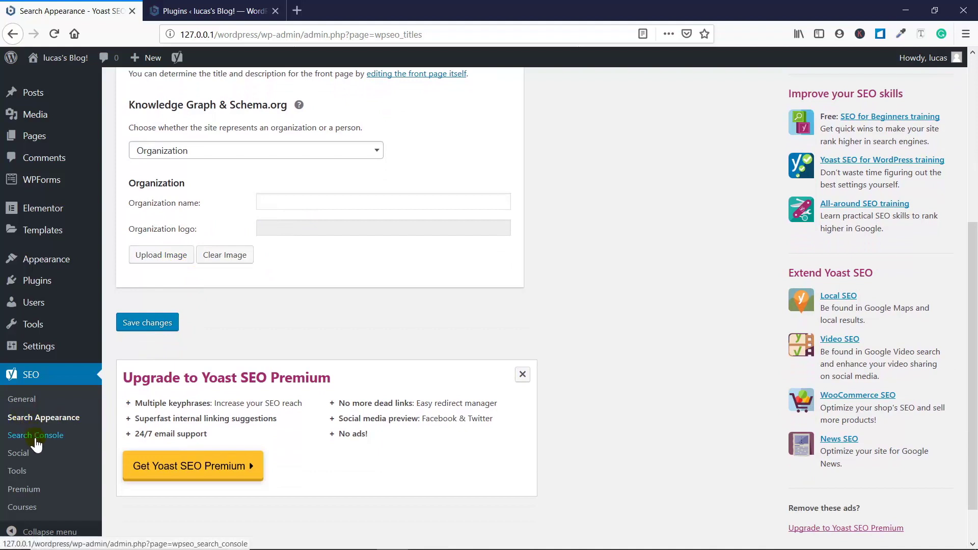
left_click(32, 436)
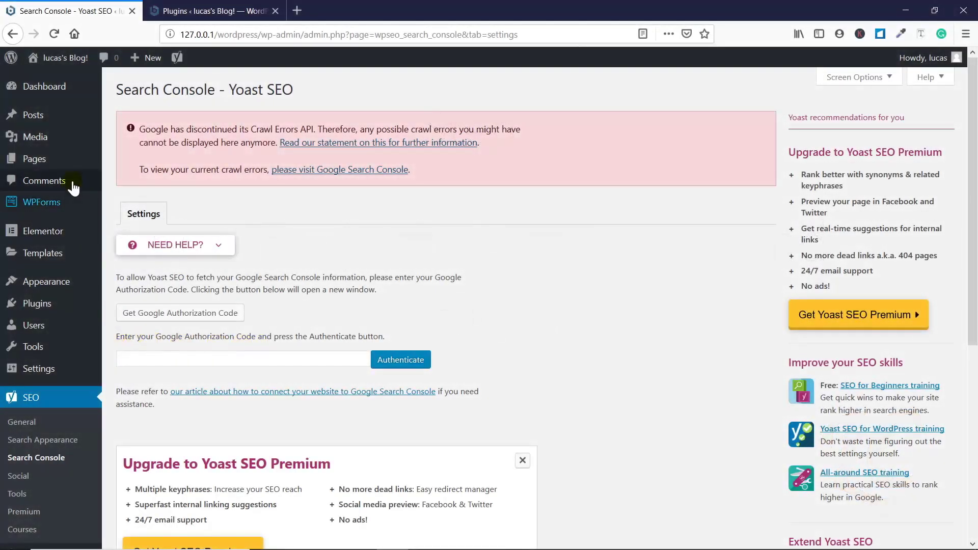
Step: Open the Lucas Hospital Home Page for editing from the All Pages list
mouse_move(51, 158)
left_click(145, 159)
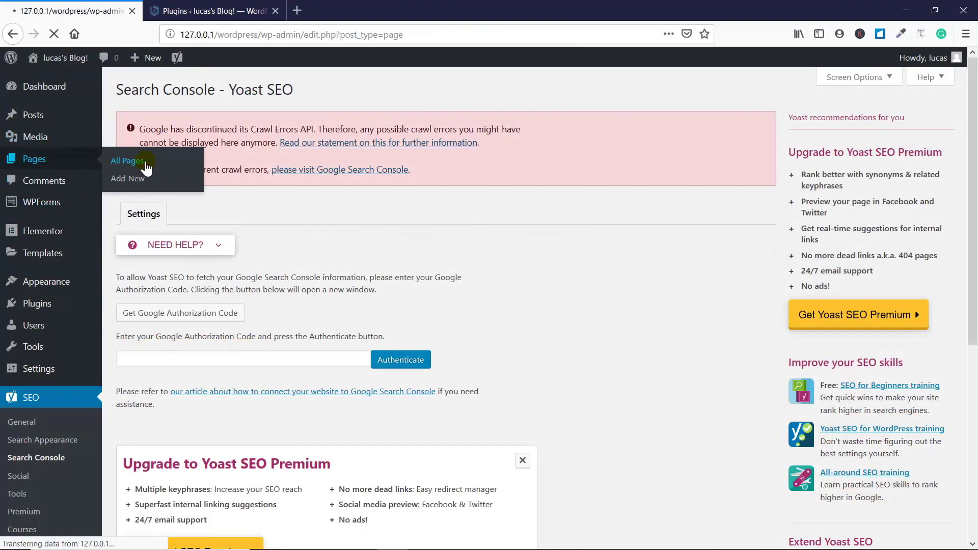
mouse_move(171, 324)
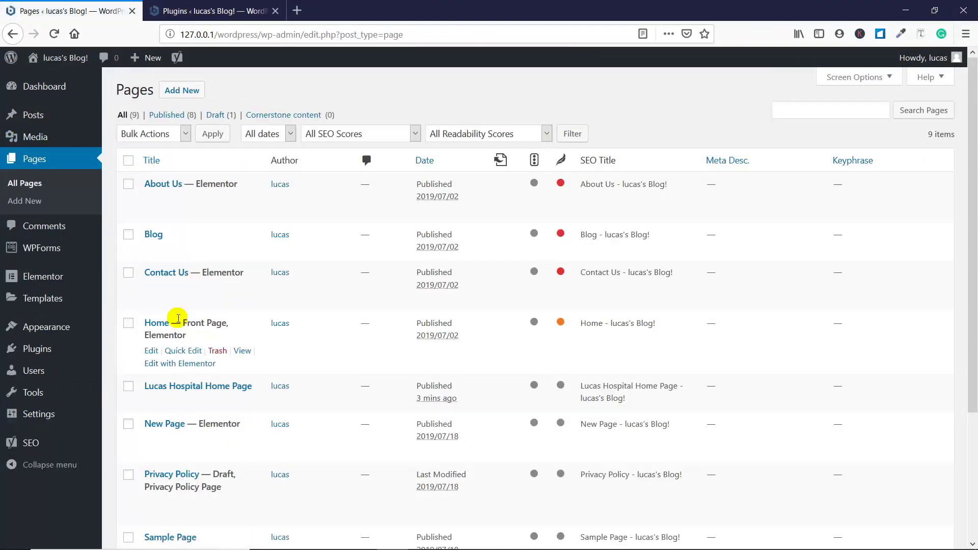
mouse_move(150, 400)
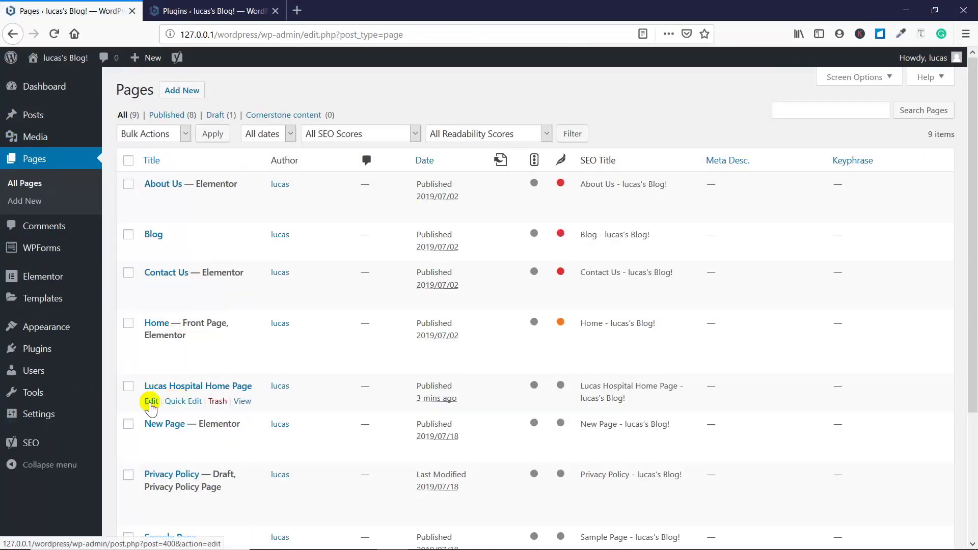
left_click(151, 401)
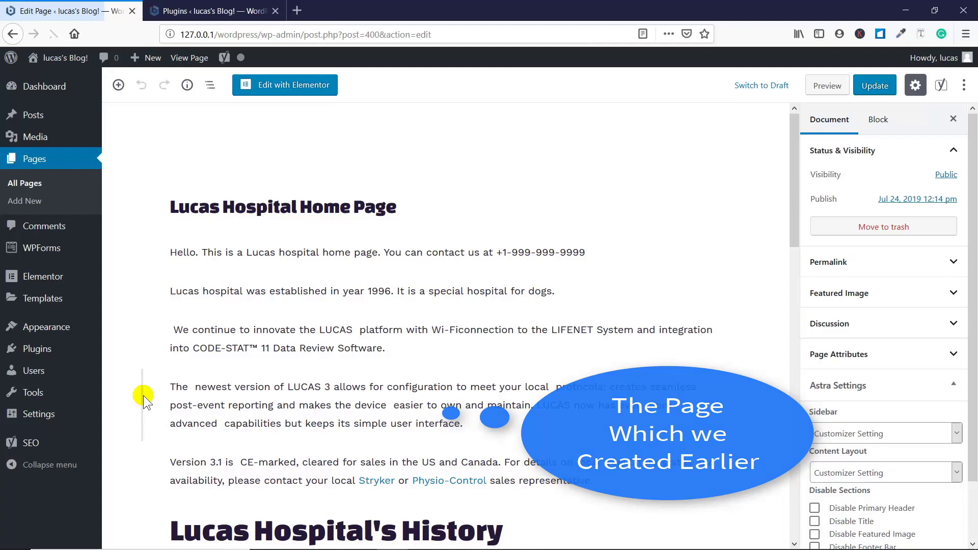
Step: Open the Yoast snippet editor and inspect its SEO title, slug and meta description fields
scroll(327, 284, "down", 10)
scroll(329, 286, "down", 3)
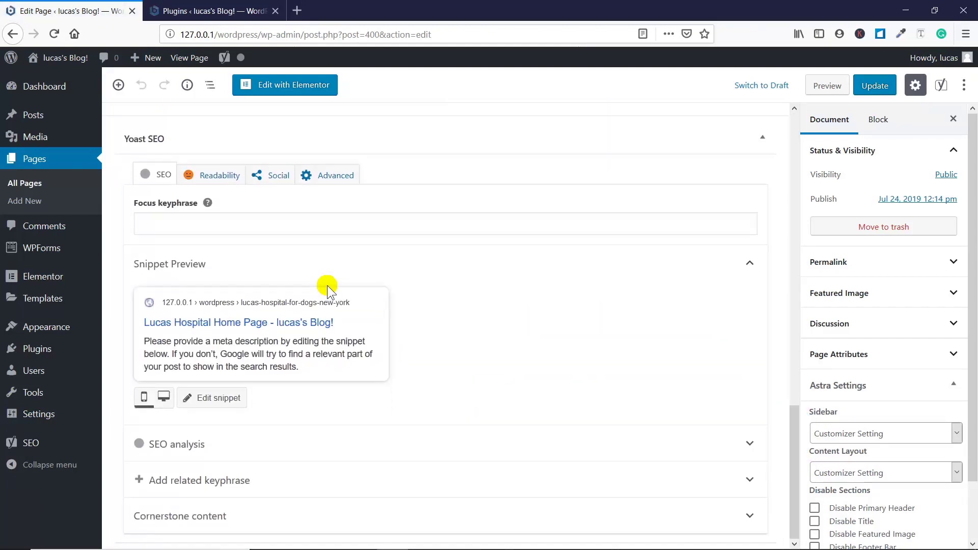
left_click(248, 226)
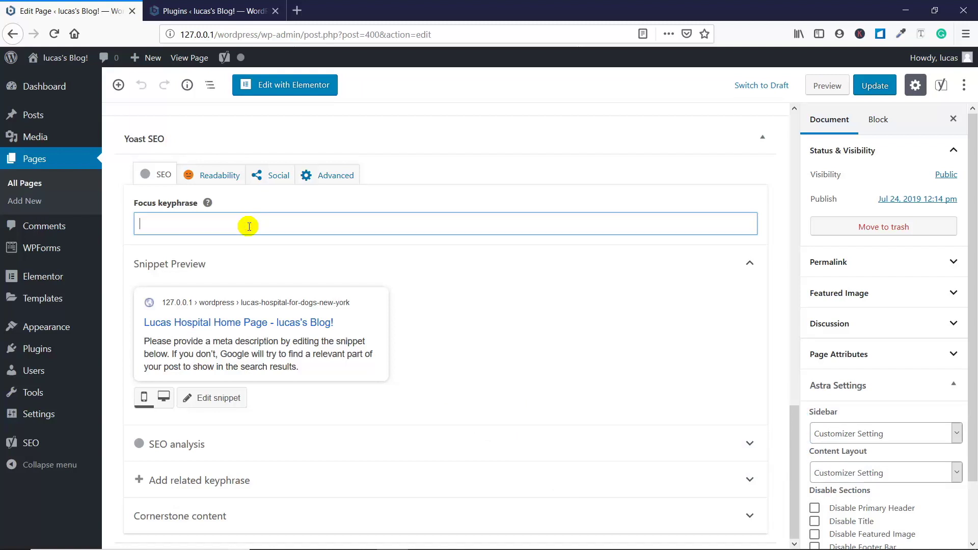
left_click(269, 364)
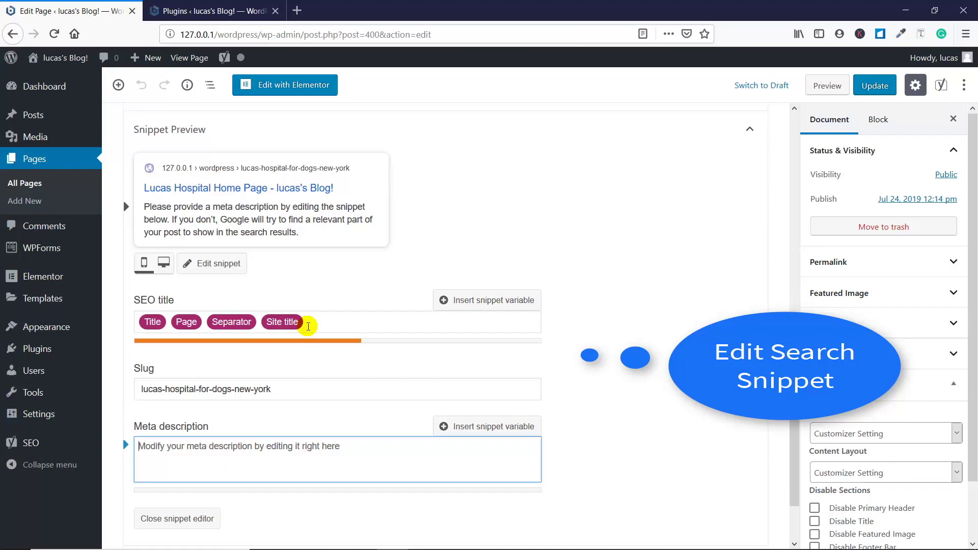
left_click(313, 323)
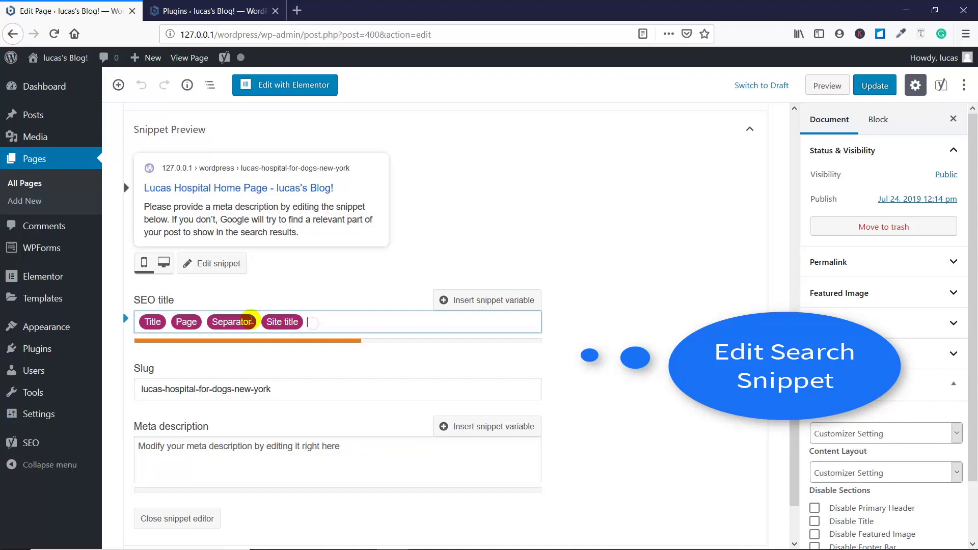
left_click(293, 386)
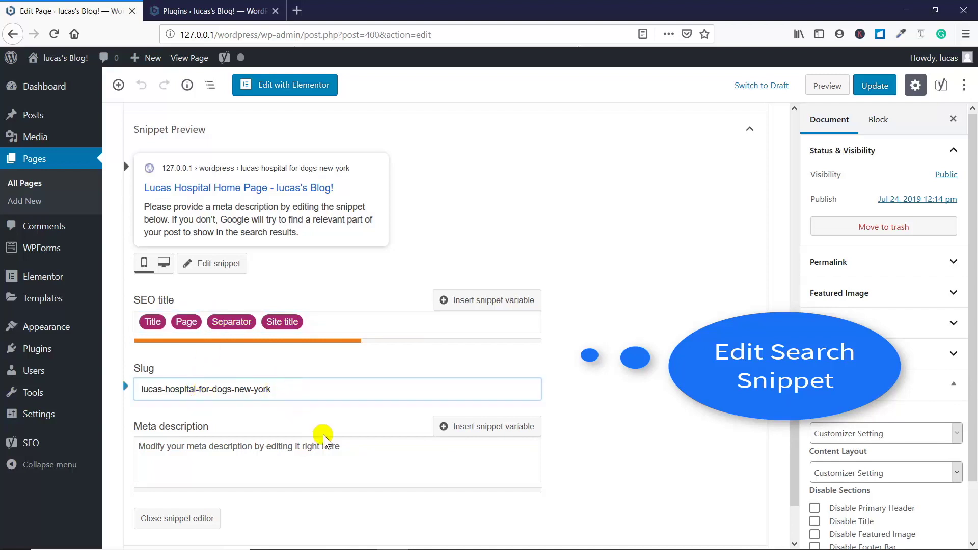
left_click(370, 448)
scroll(351, 422, "down", 3)
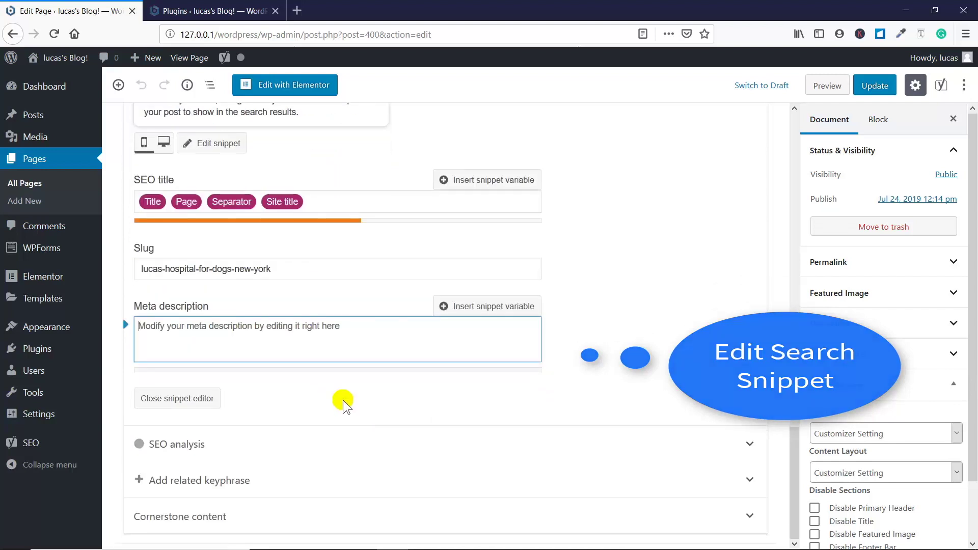
Step: Expand the Yoast SEO analysis to review its 4 problems, 2 improvements and 1 good result
left_click(259, 447)
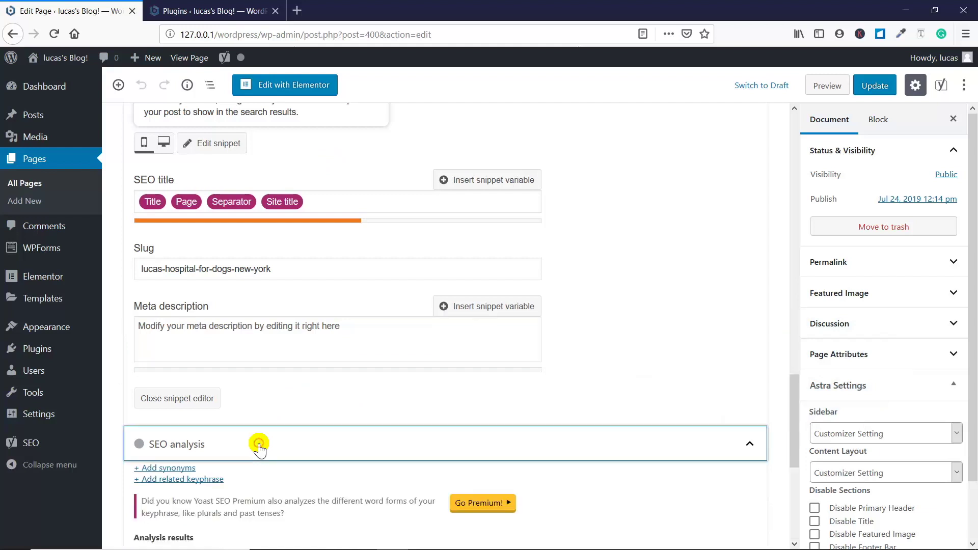
scroll(252, 422, "down", 5)
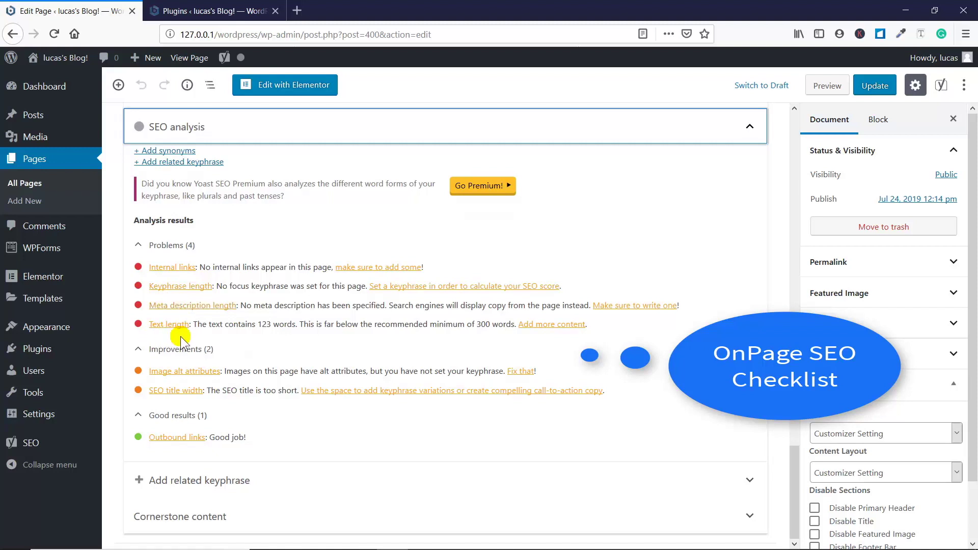
left_click(171, 374)
left_click(196, 375)
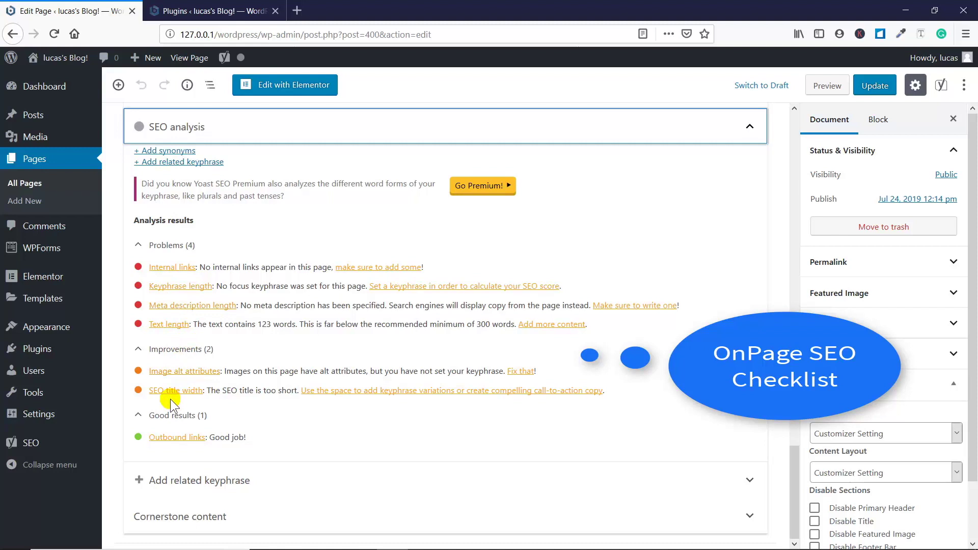